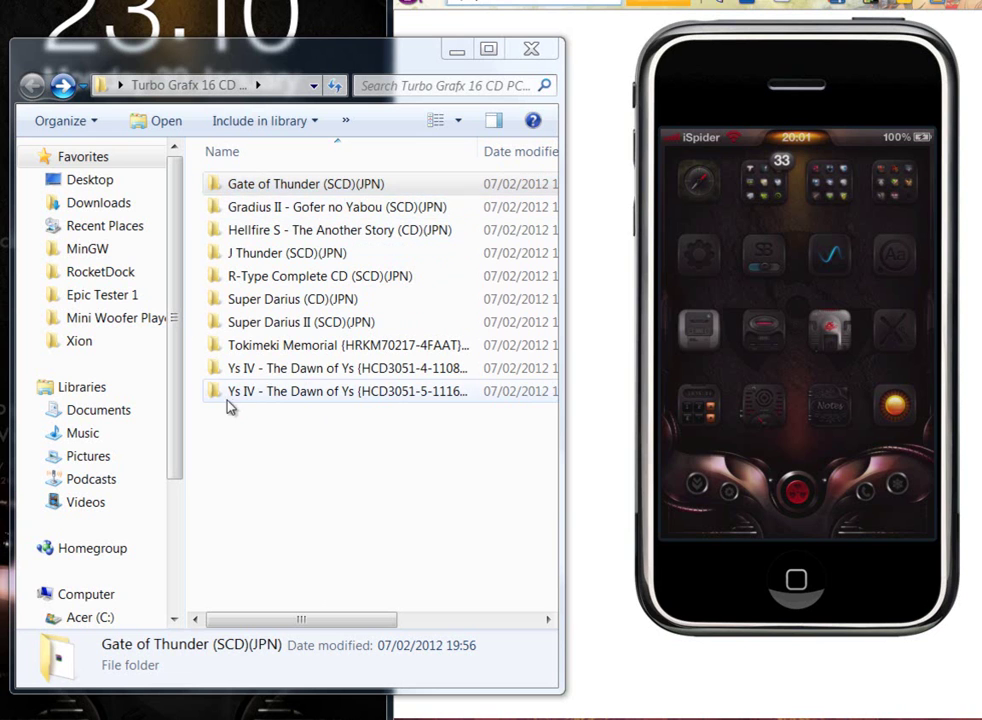
Step: Open the Gate of Thunder (SCD)(JPN) folder and extract its RAR archive into that same folder
left_click(213, 189)
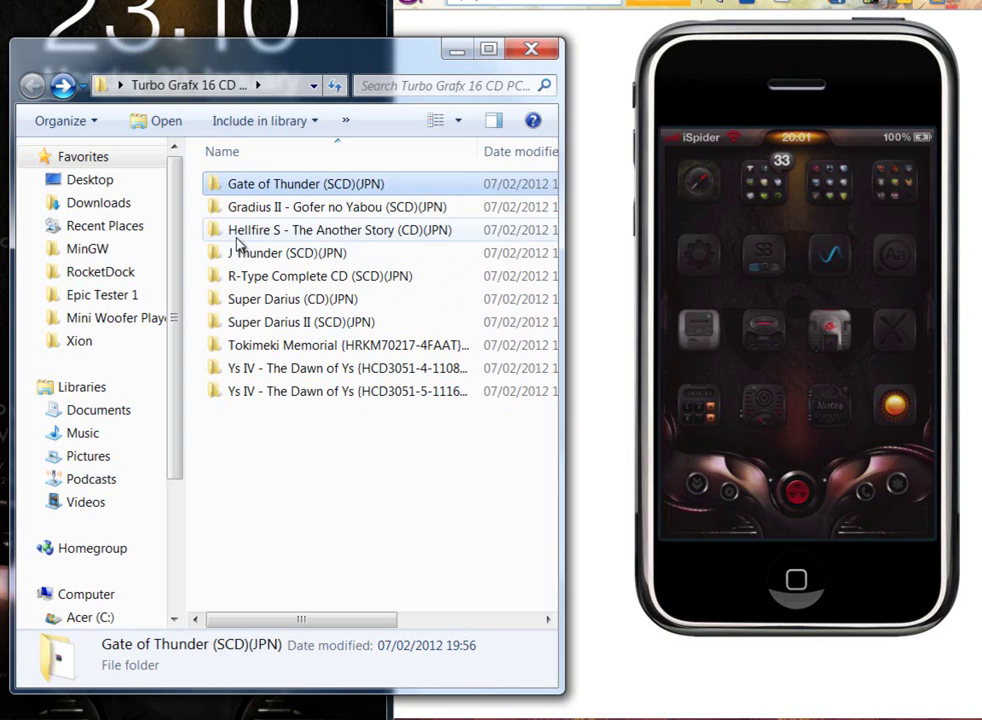
double_click(217, 189)
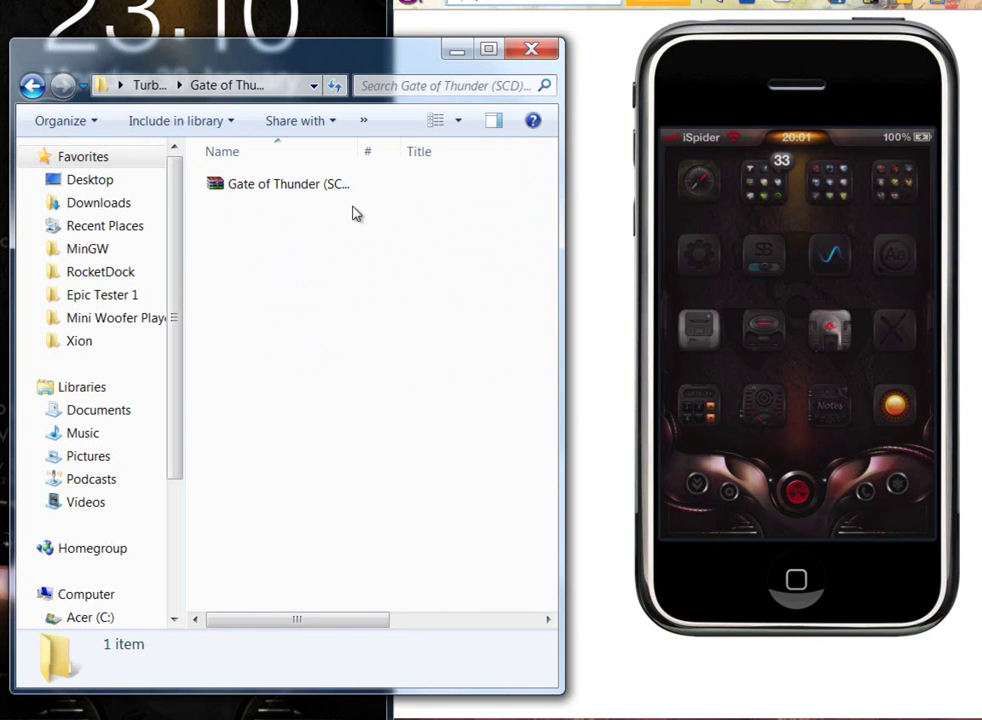
right_click(245, 190)
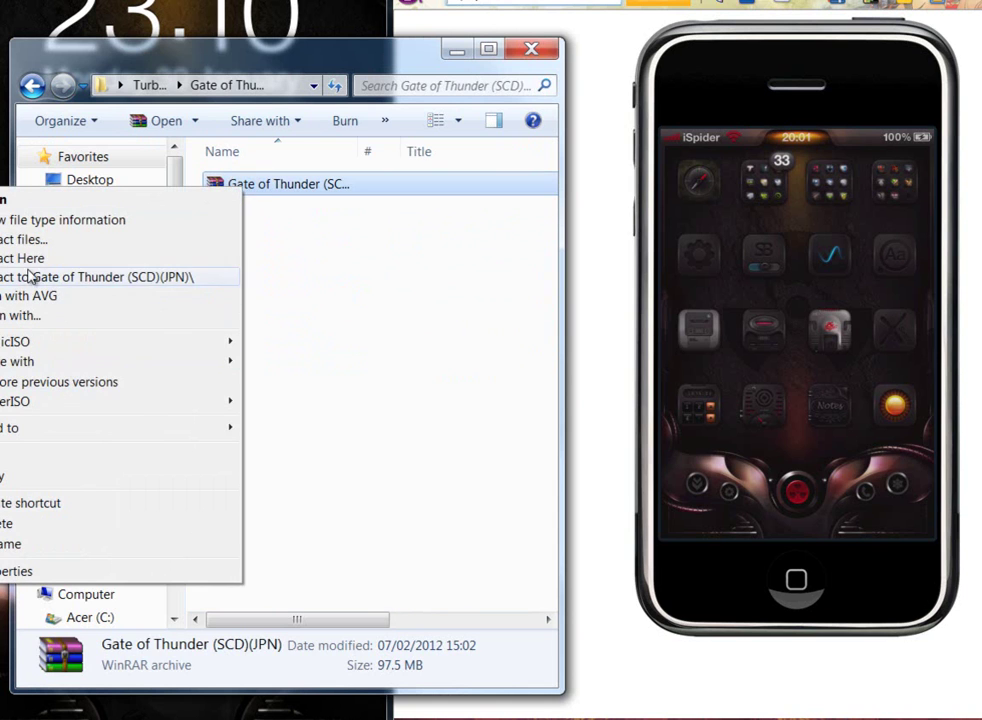
left_click(30, 259)
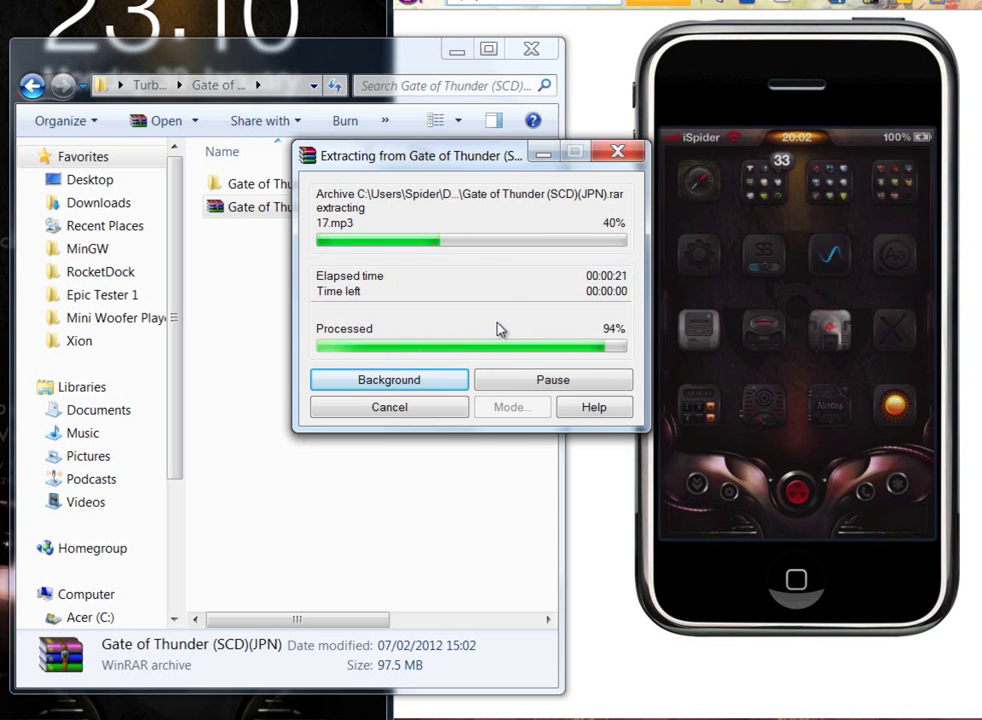
Step: Open the extracted Gate of Thunder (SCD)(JPN) folder and look through its whole file list
left_click(217, 190)
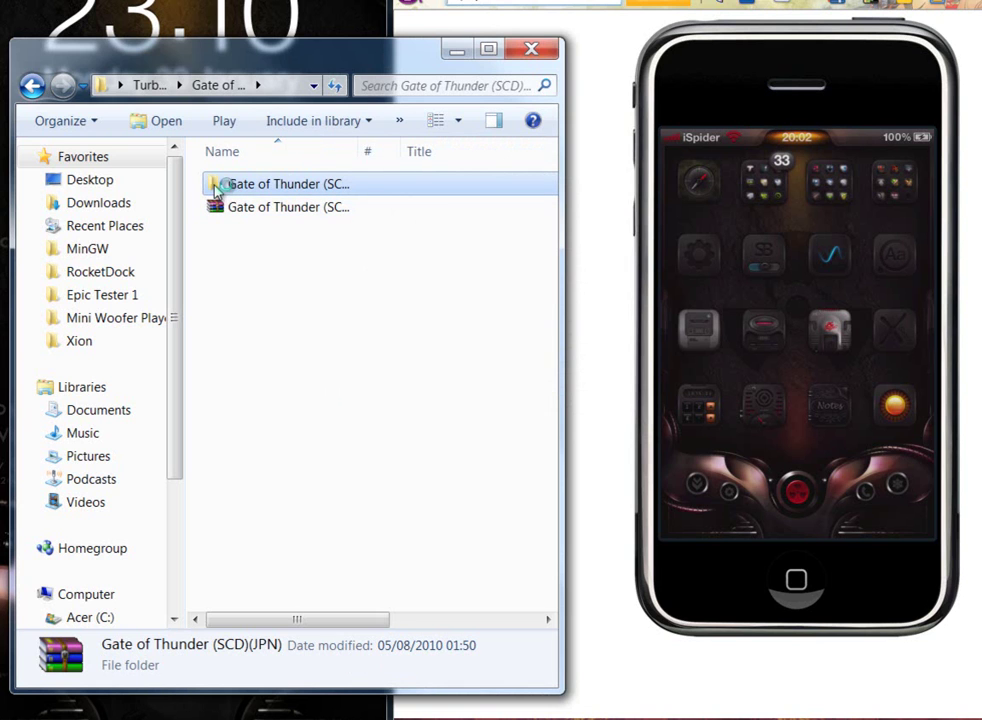
double_click(217, 190)
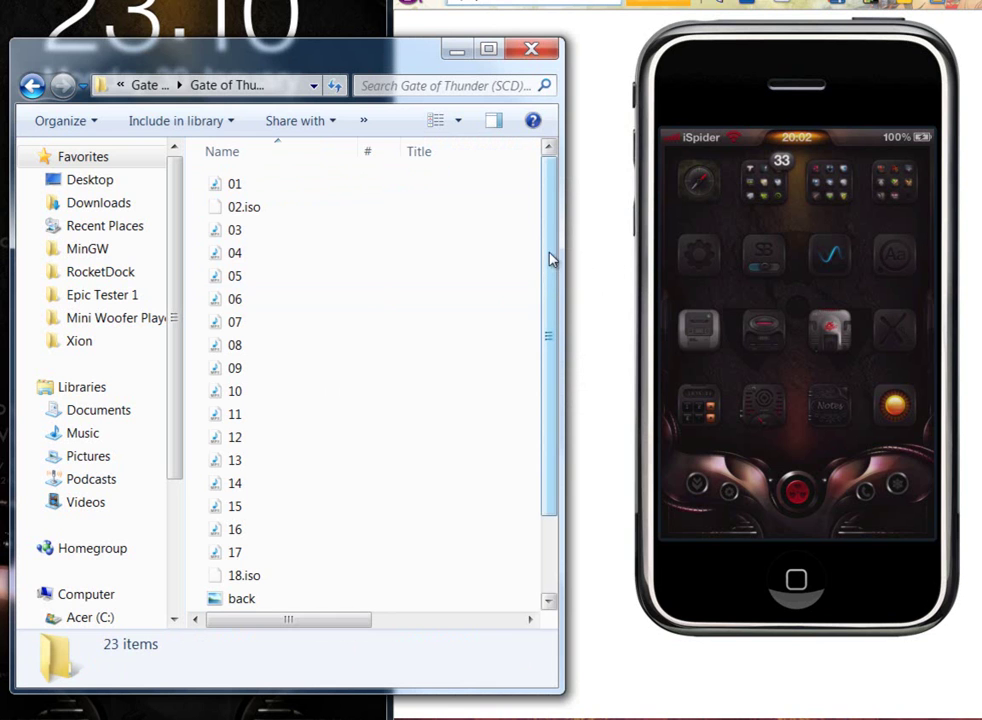
left_click_drag(549, 262, 557, 385)
left_click_drag(560, 333, 563, 248)
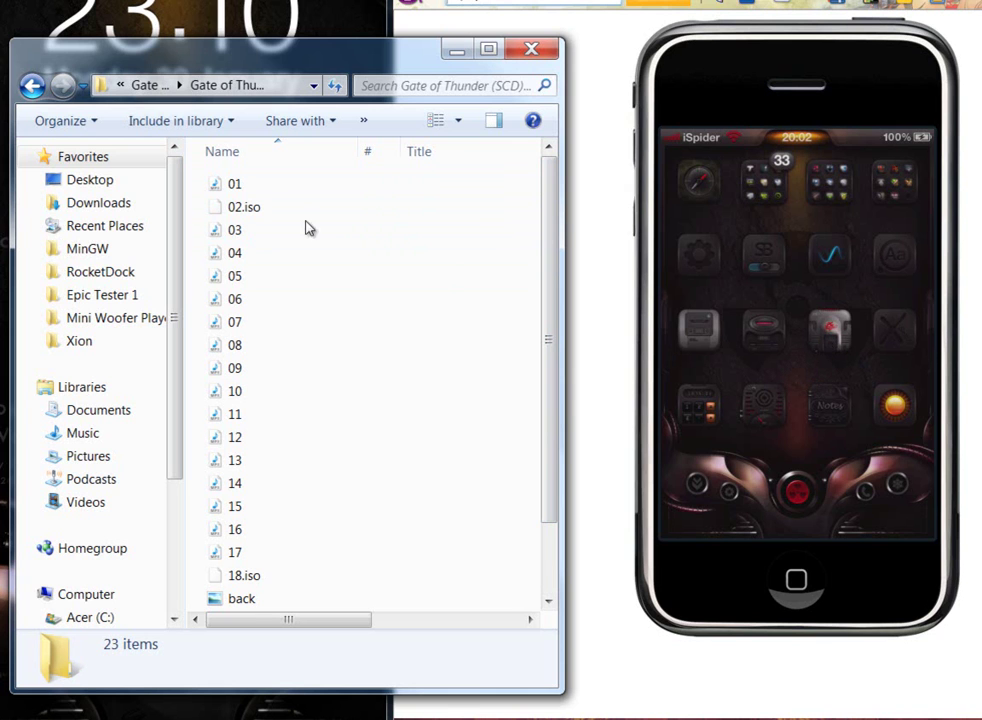
Step: Examine the file type of the numbered audio tracks, such as 01, 04, 06 and 07
left_click(234, 190)
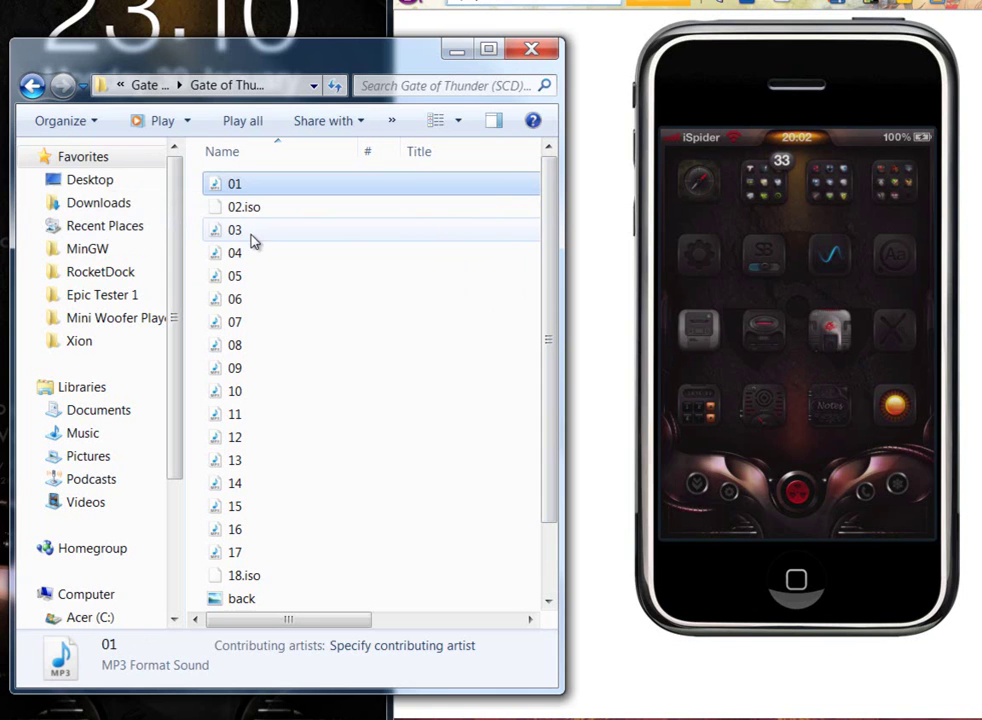
left_click(250, 232)
left_click(243, 256)
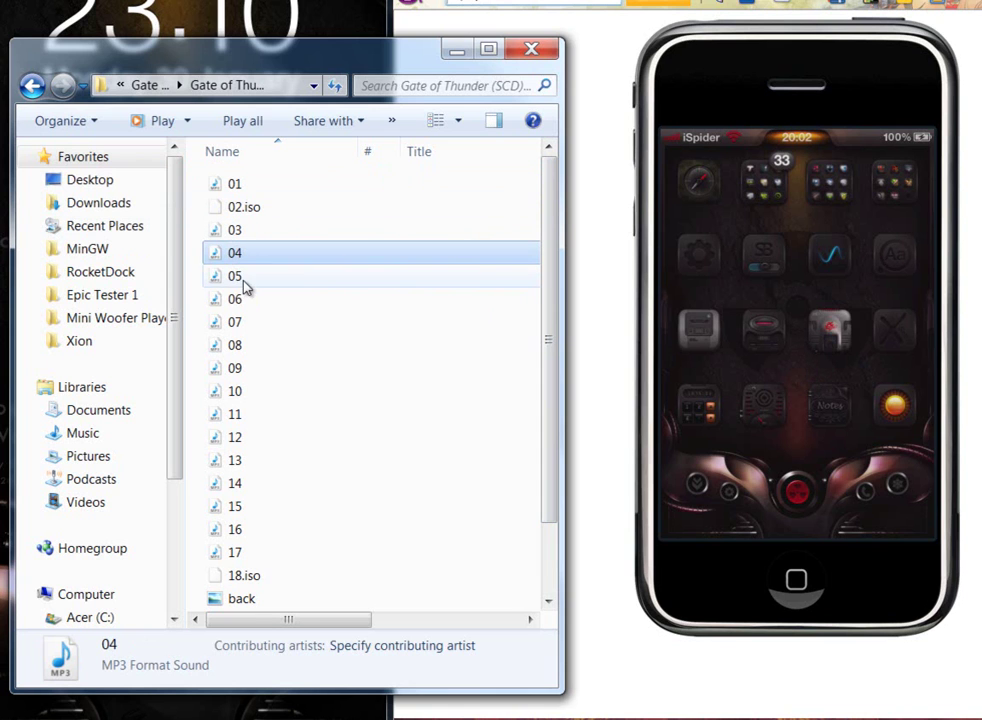
key("Down")
key("Down")
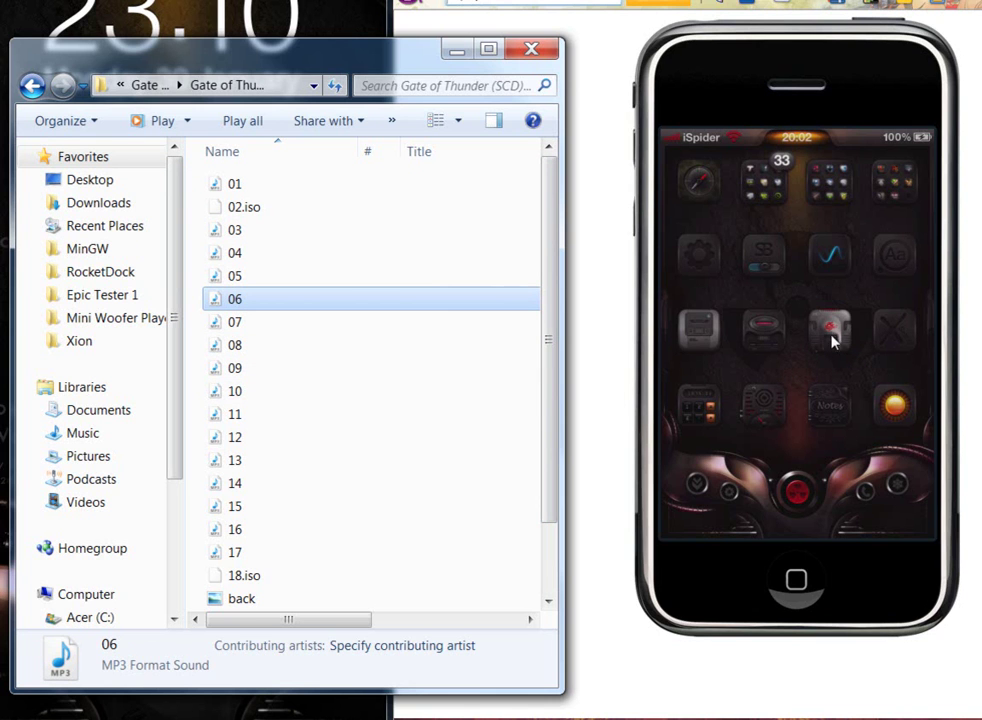
left_click(233, 190)
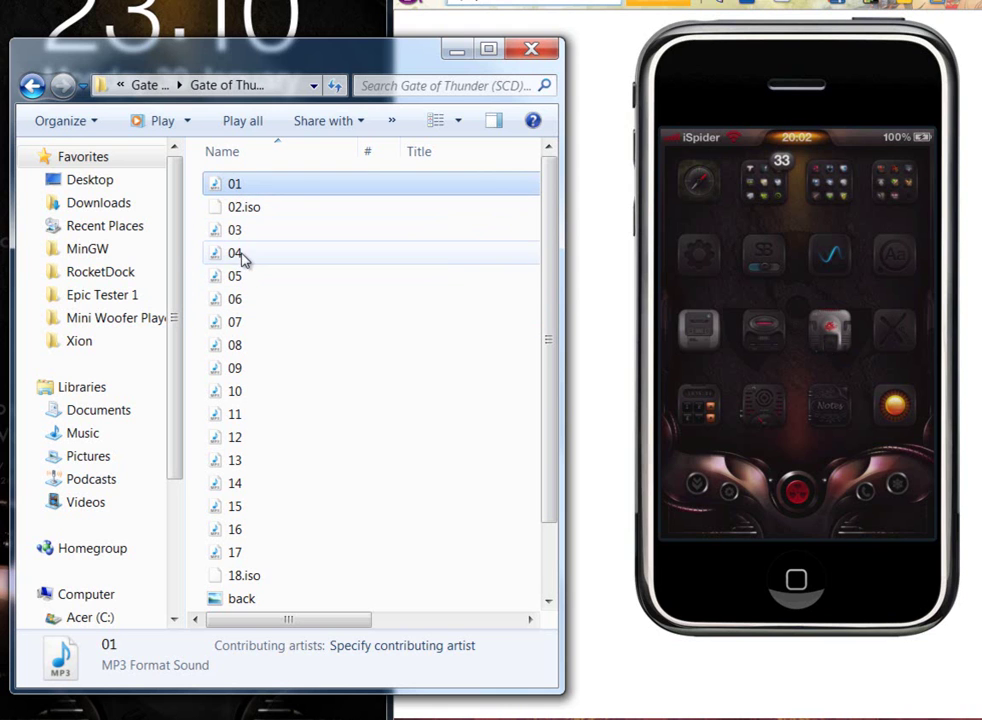
left_click(241, 258)
left_click(238, 280)
left_click(243, 300)
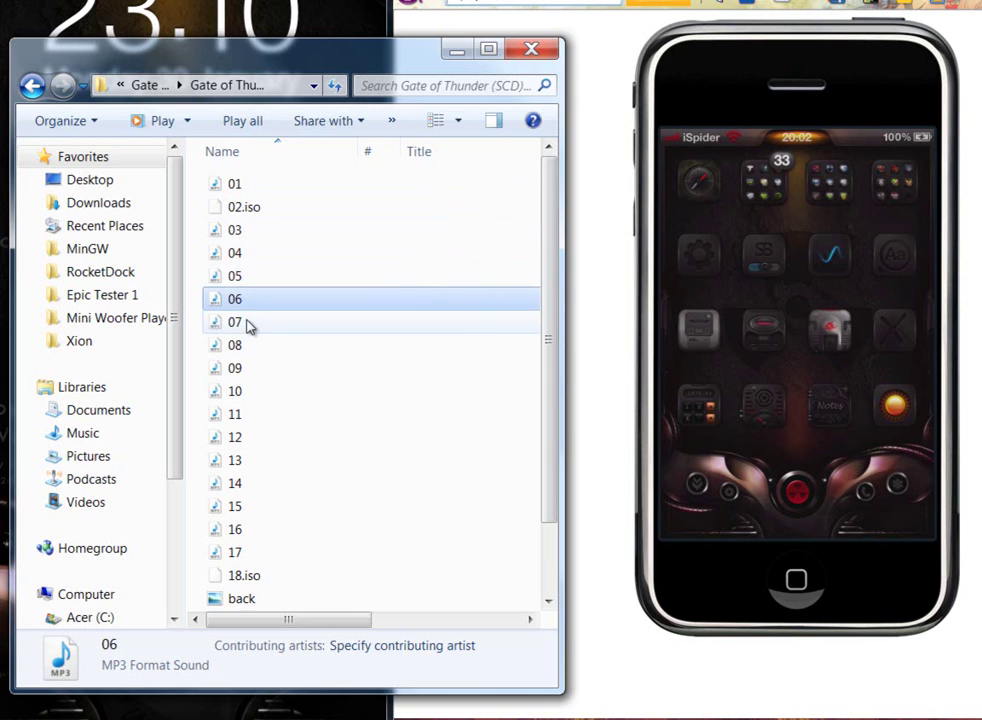
left_click(248, 324)
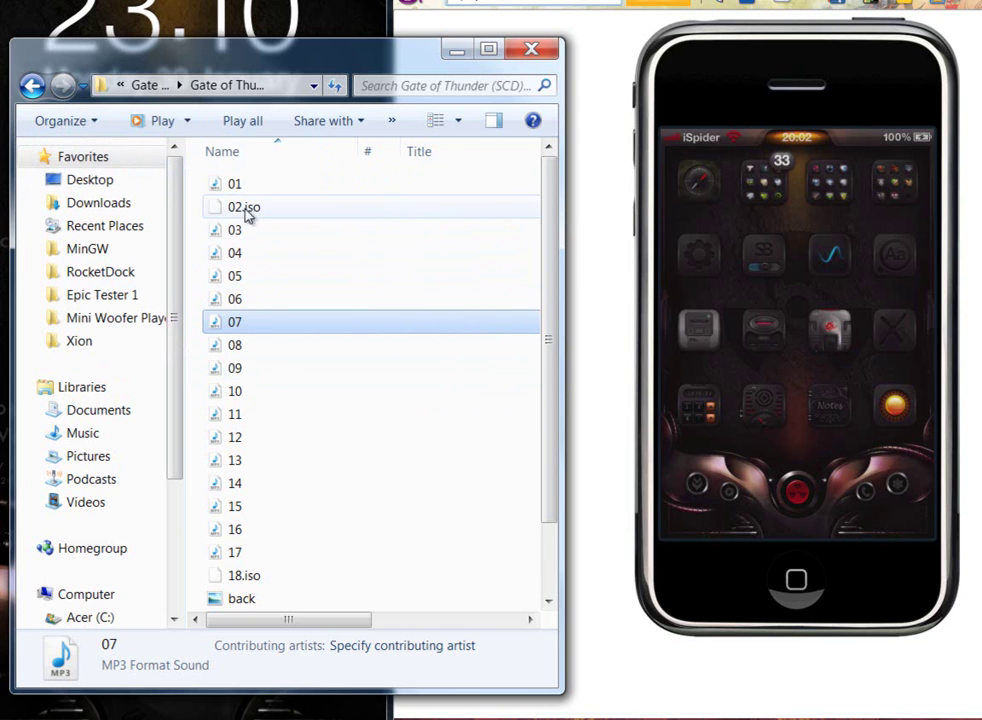
Step: Move the folder window aside to uncover the desktop's Converted folder, and reopen the extracted Gate of Thunder folder to review its files
left_click(36, 90)
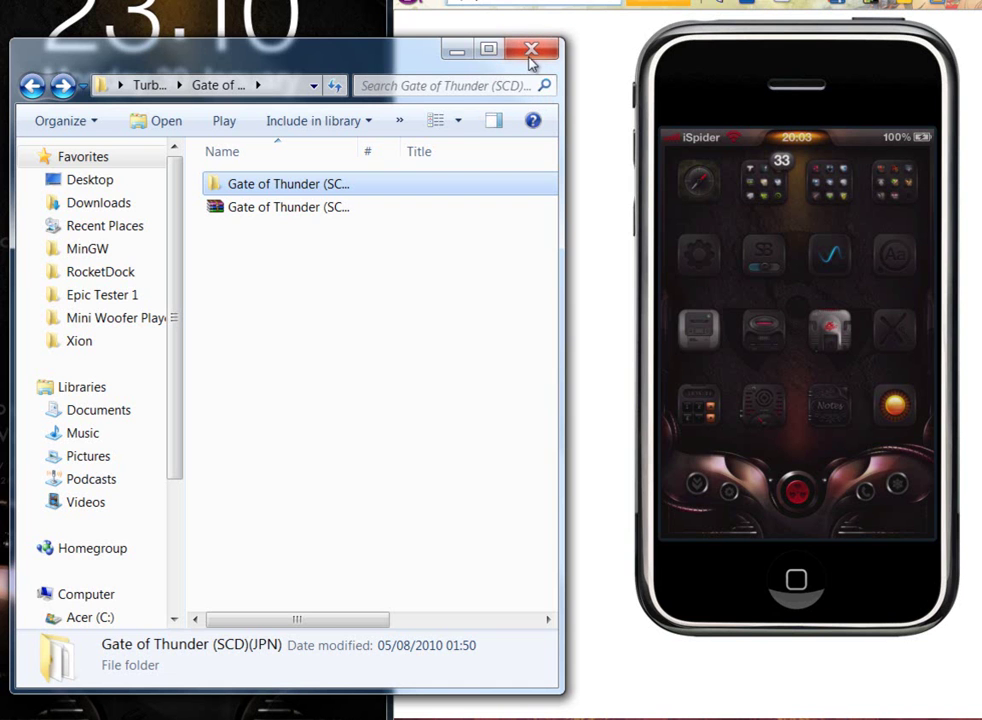
left_click_drag(318, 66, 544, 72)
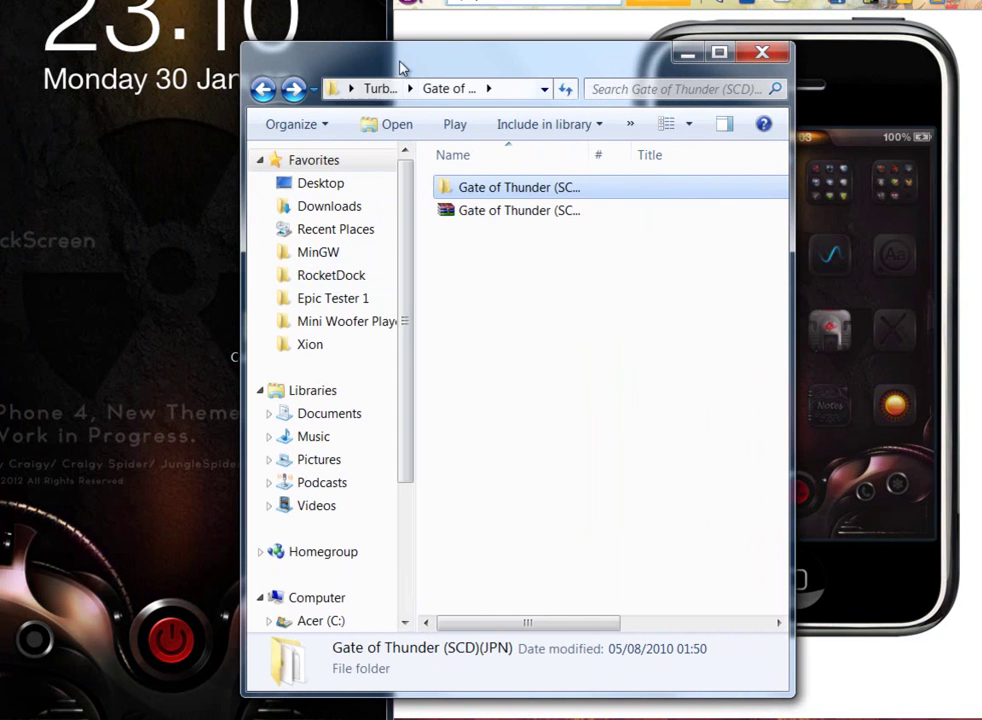
left_click_drag(460, 64, 492, 66)
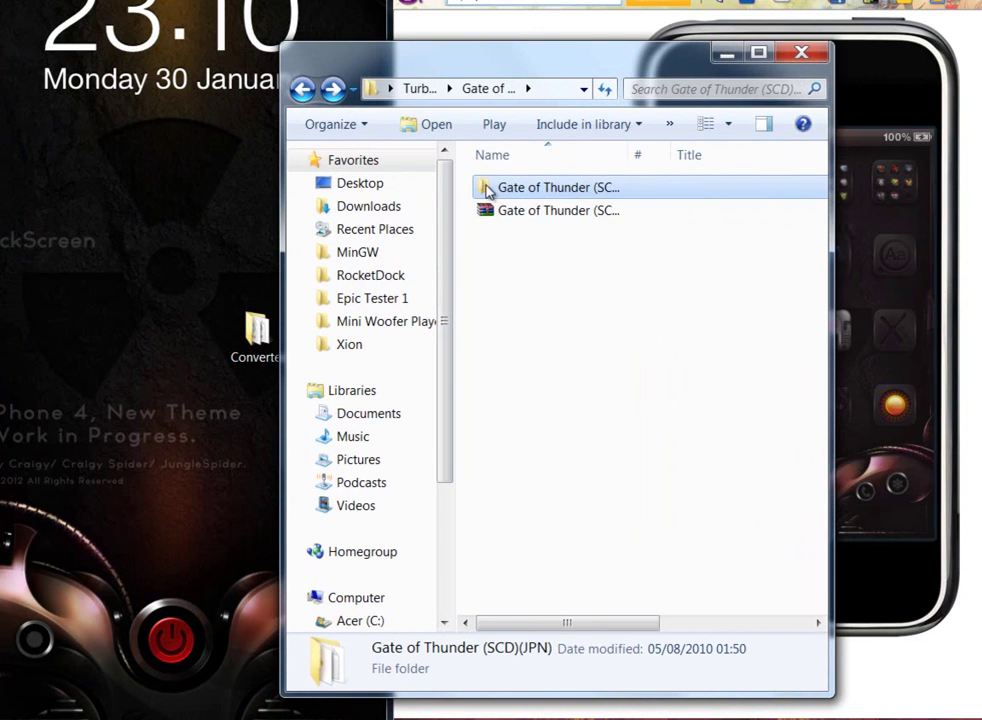
double_click(487, 192)
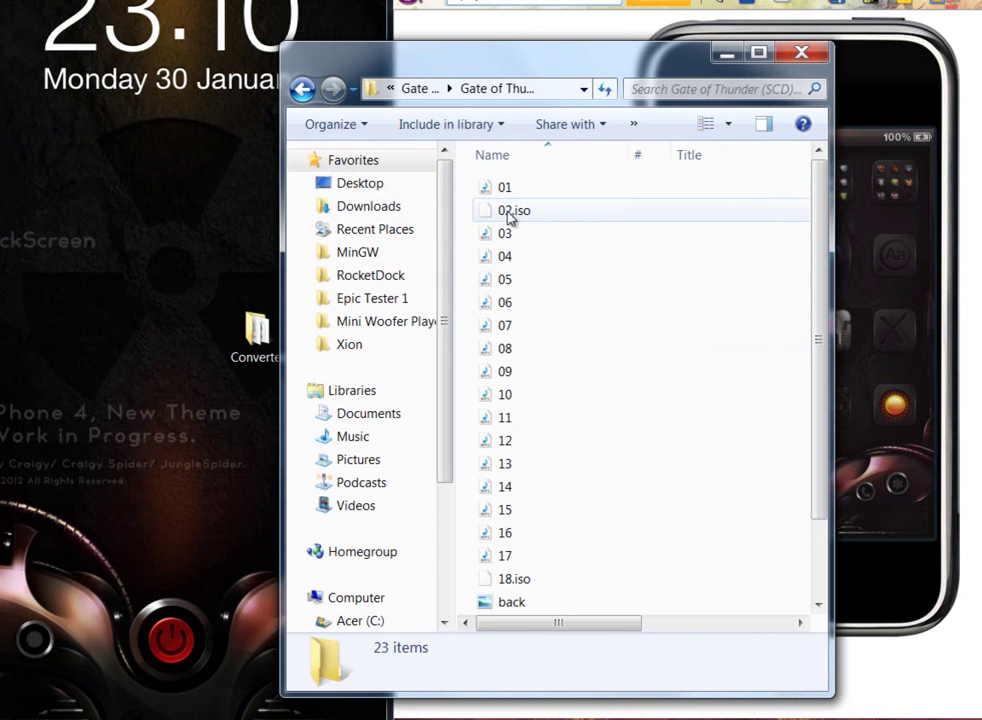
mouse_move(517, 220)
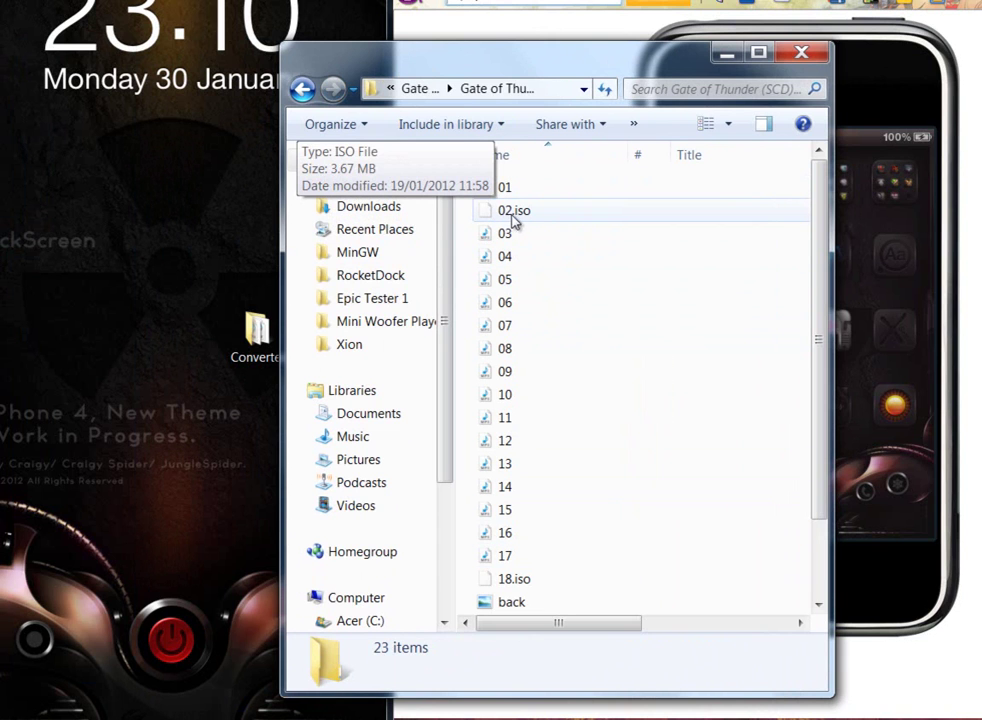
left_click_drag(822, 285, 822, 410)
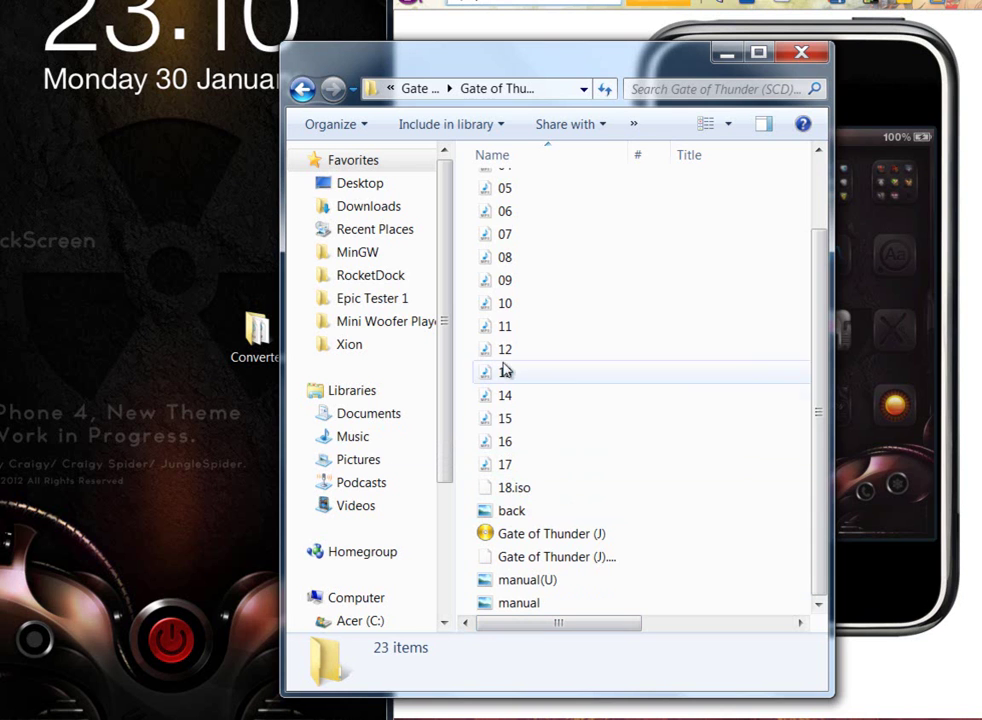
left_click_drag(820, 395, 828, 248)
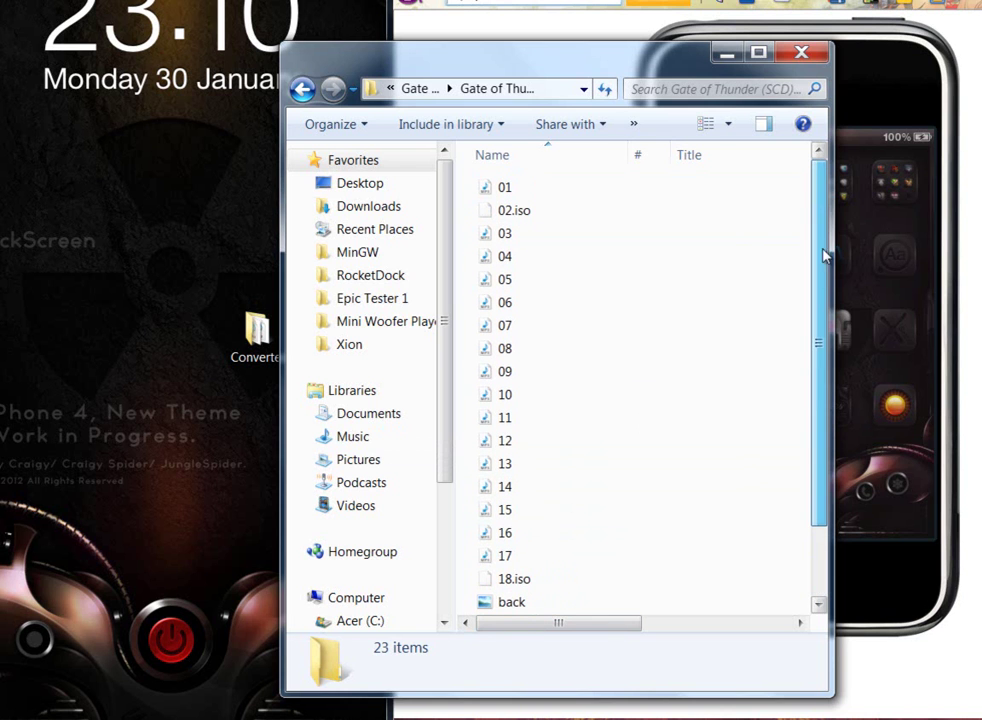
Step: Open the Converted folder from the desktop and place its window beside the game folder to check the WAV tracks
left_click(254, 338)
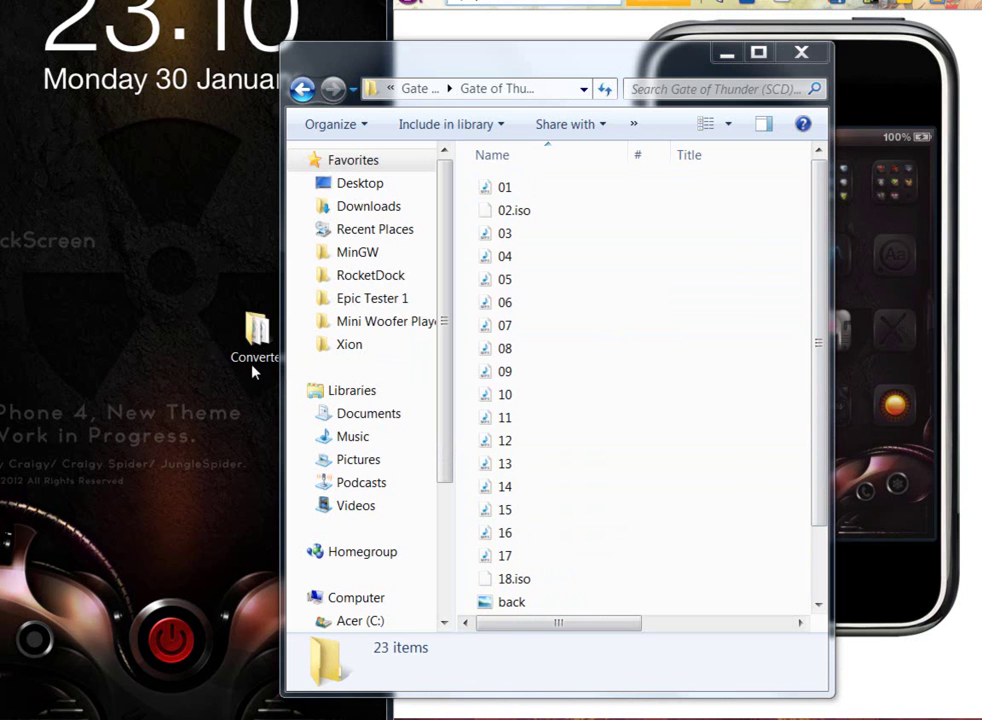
double_click(258, 345)
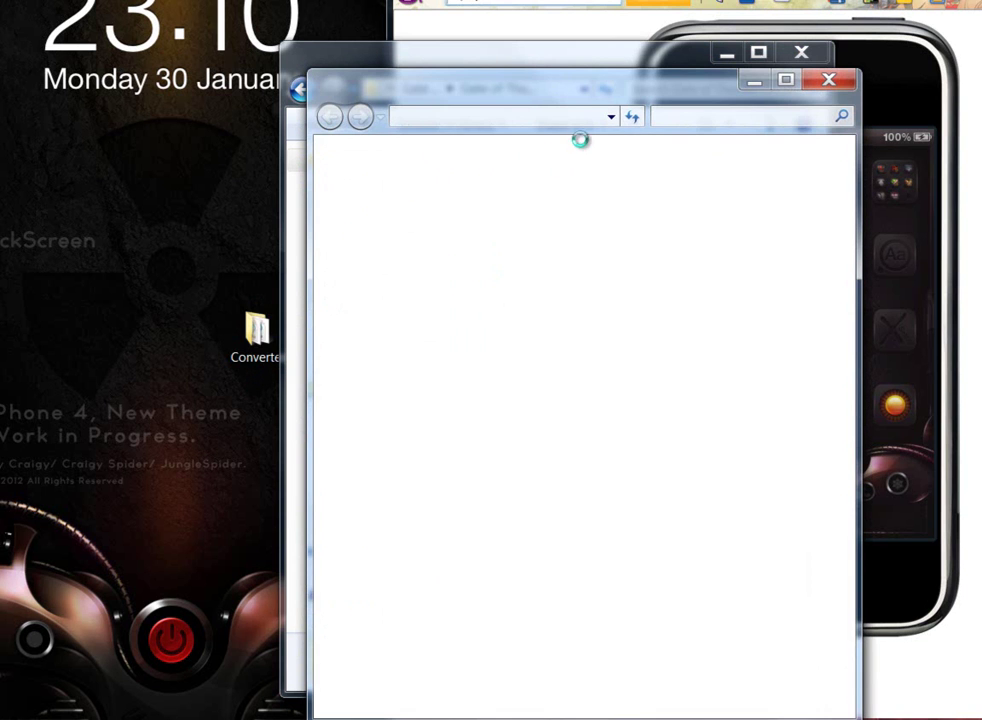
left_click_drag(487, 92, 279, 27)
left_click(221, 150)
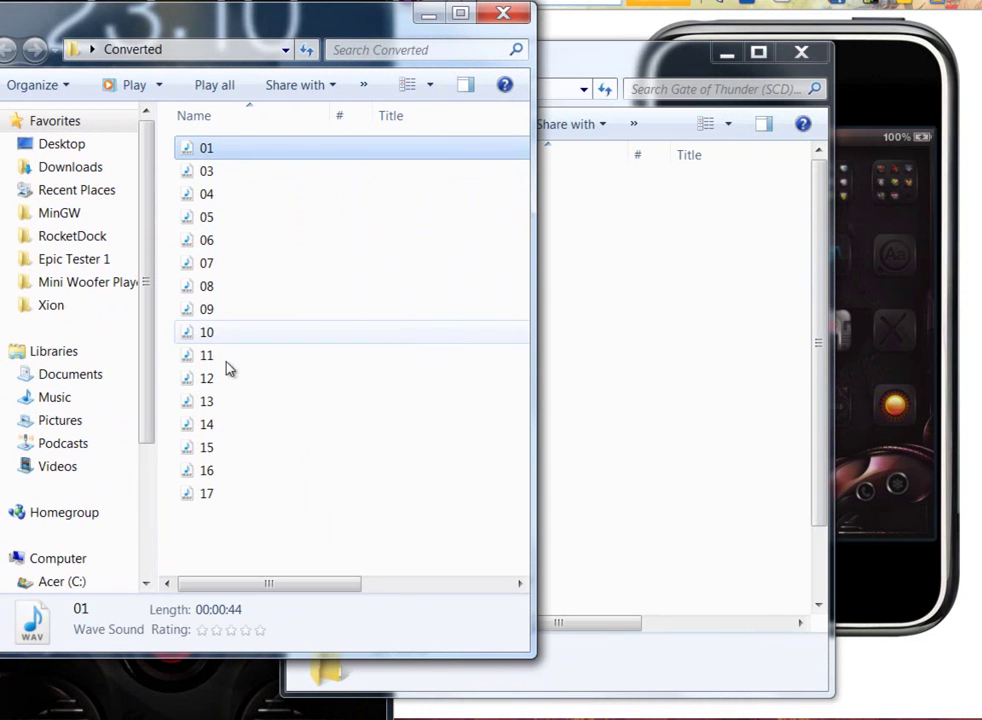
Step: Delete MP3 tracks 01 and 03 to 17 from the extracted Gate of Thunder folder, keeping 02.iso
left_click(598, 60)
left_click(506, 188)
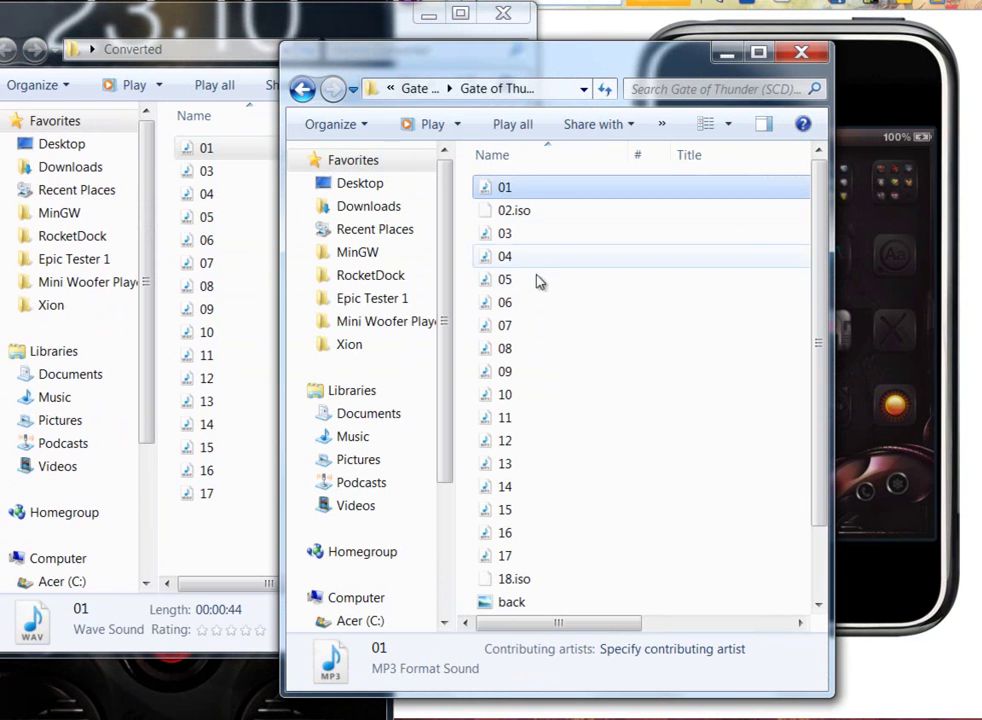
left_click(506, 556, "shift")
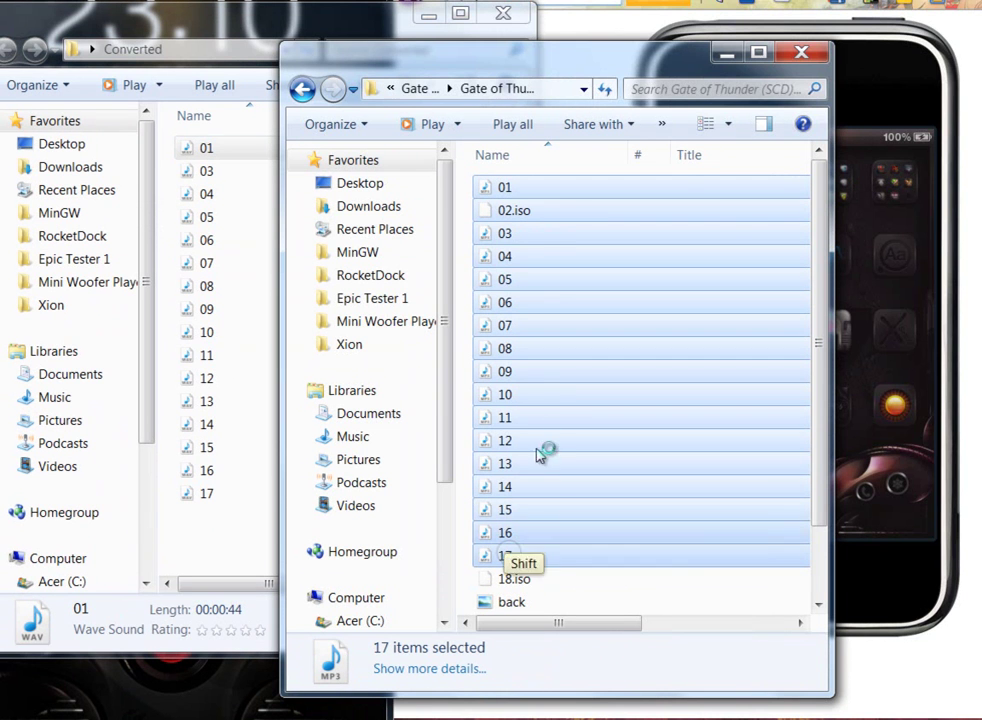
left_click(522, 210, "ctrl")
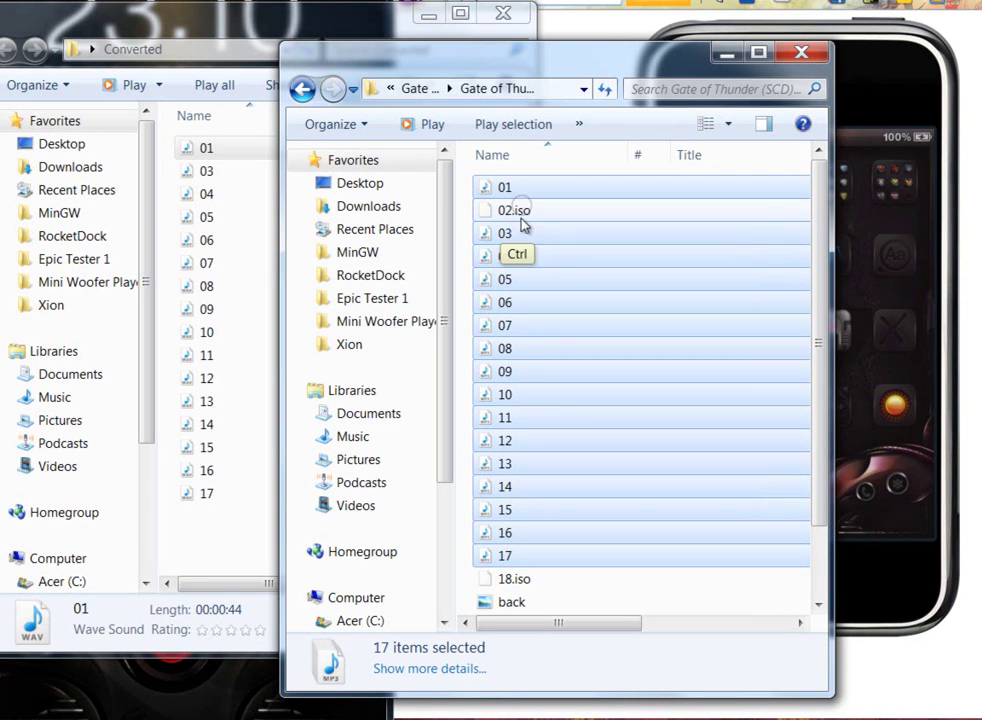
left_click(590, 372, "ctrl")
right_click(592, 369)
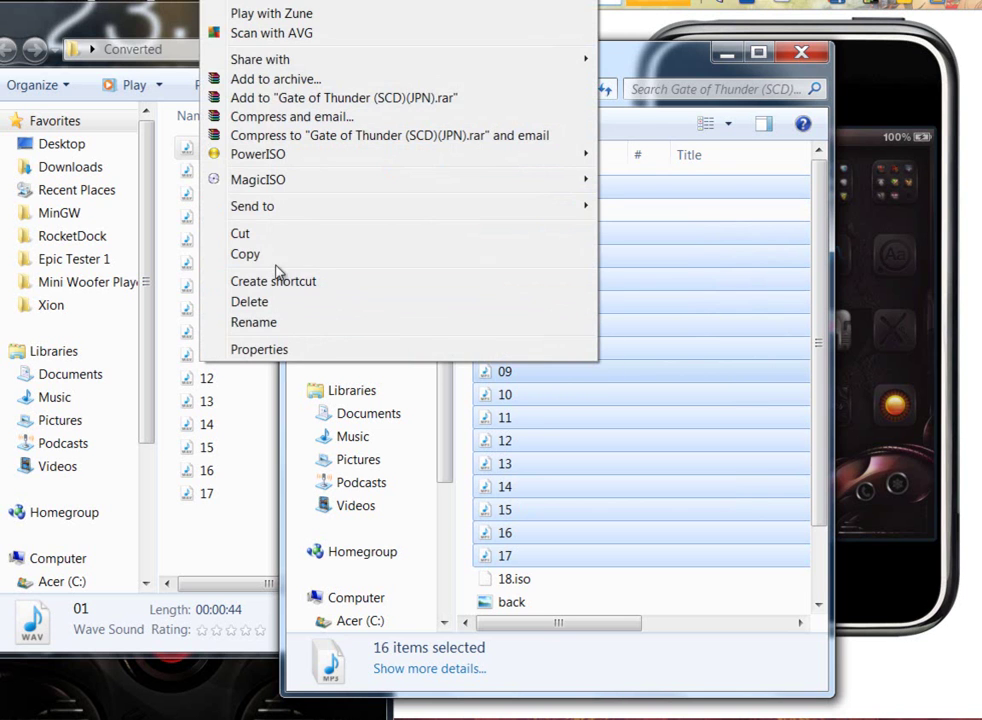
left_click(272, 302)
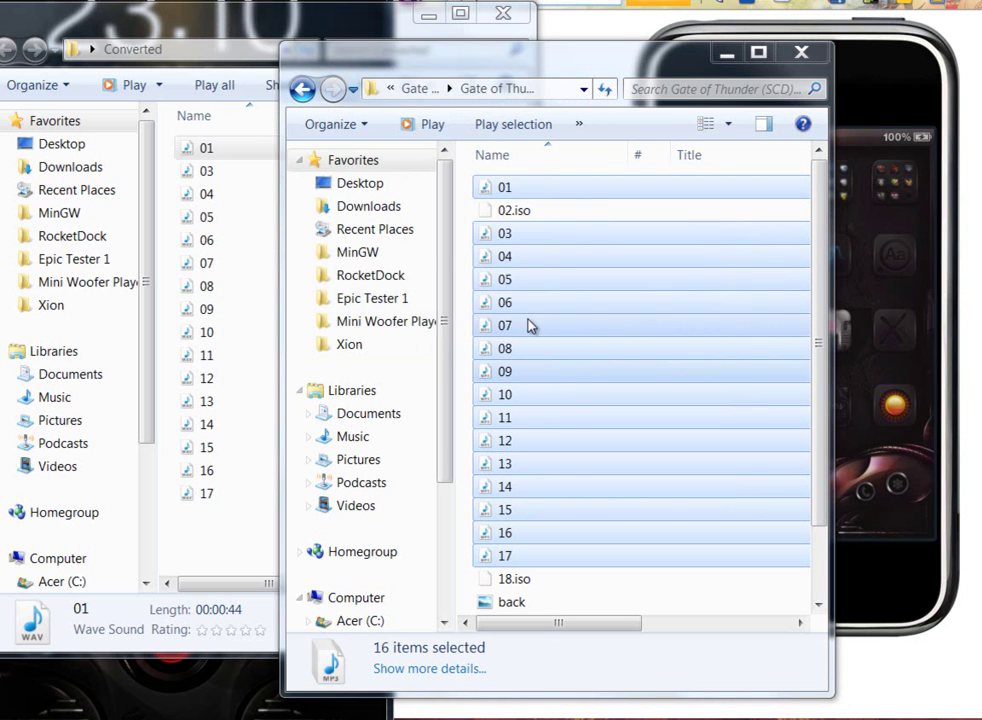
left_click(550, 322)
Step: Move all the WAV tracks, 01 and 03 to 17, from the Converted folder into the extracted Gate of Thunder folder
left_click(245, 35)
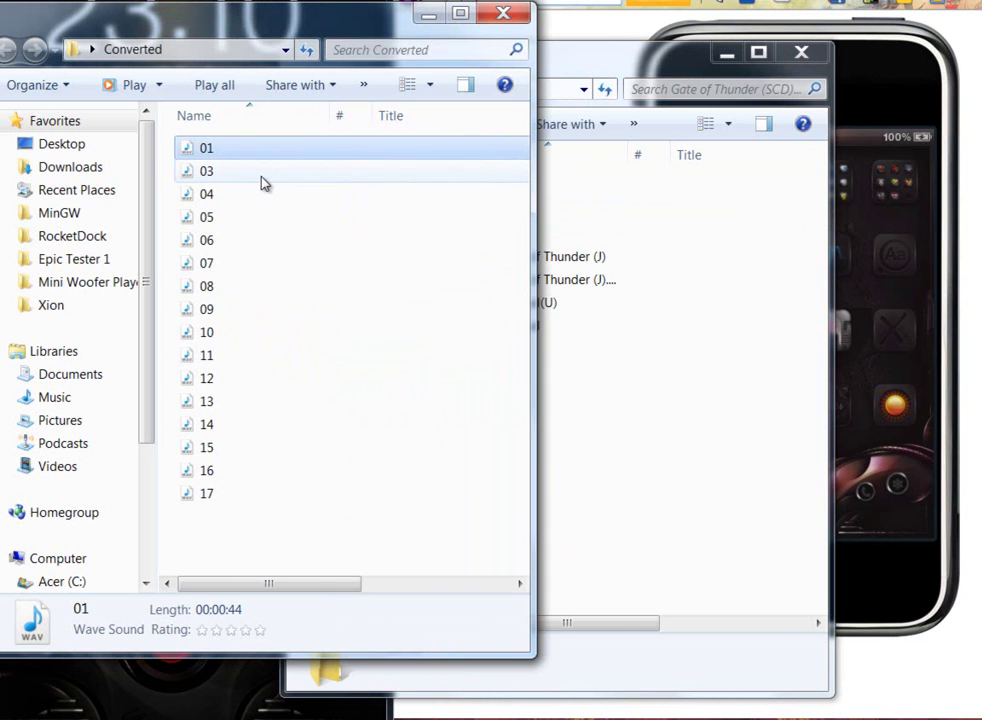
left_click_drag(236, 519, 186, 147)
right_click(243, 147)
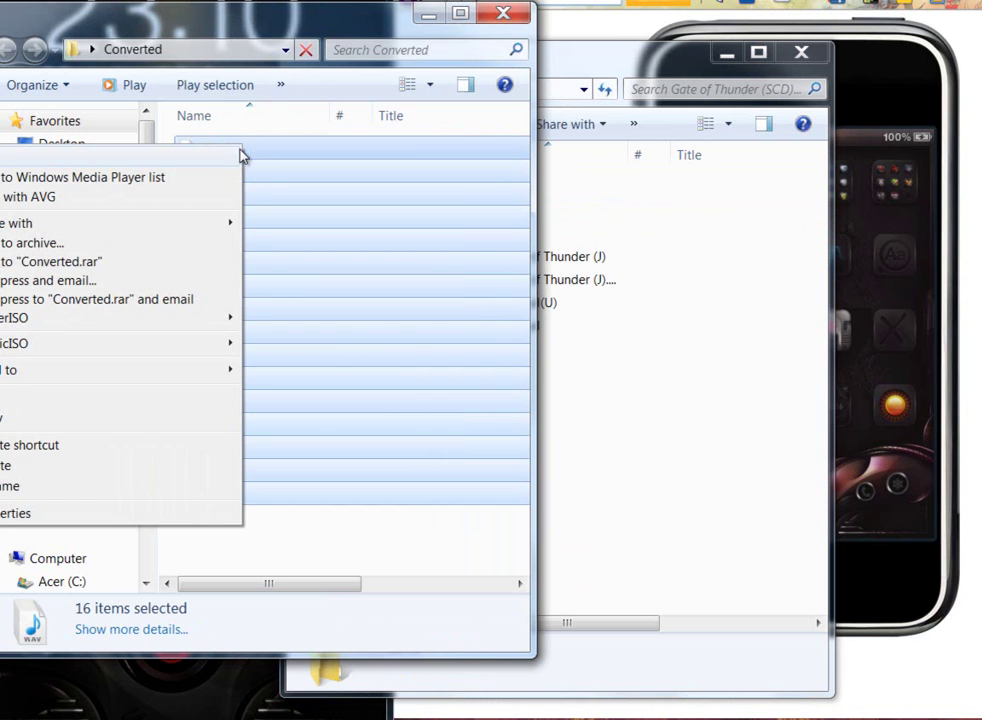
left_click(5, 400)
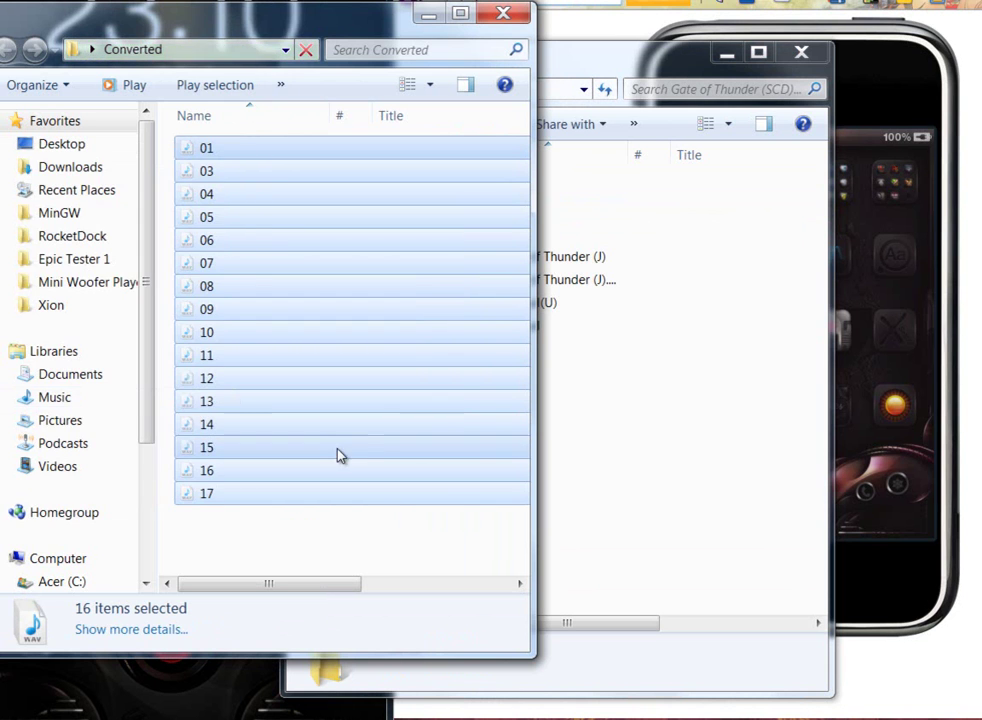
left_click(647, 432)
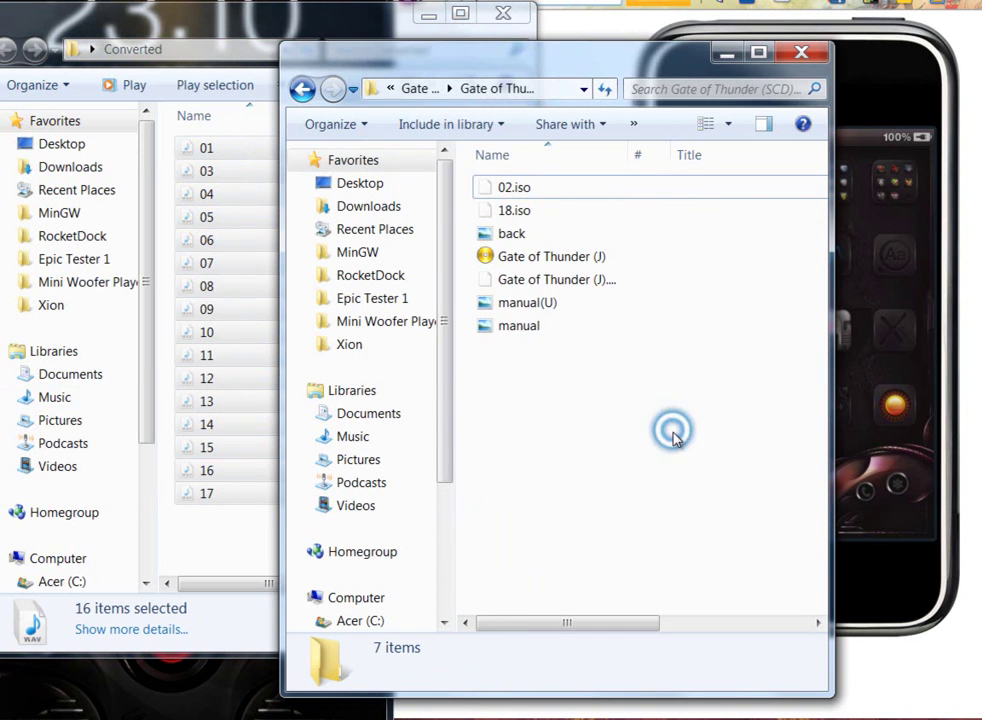
right_click(673, 430)
left_click(446, 299)
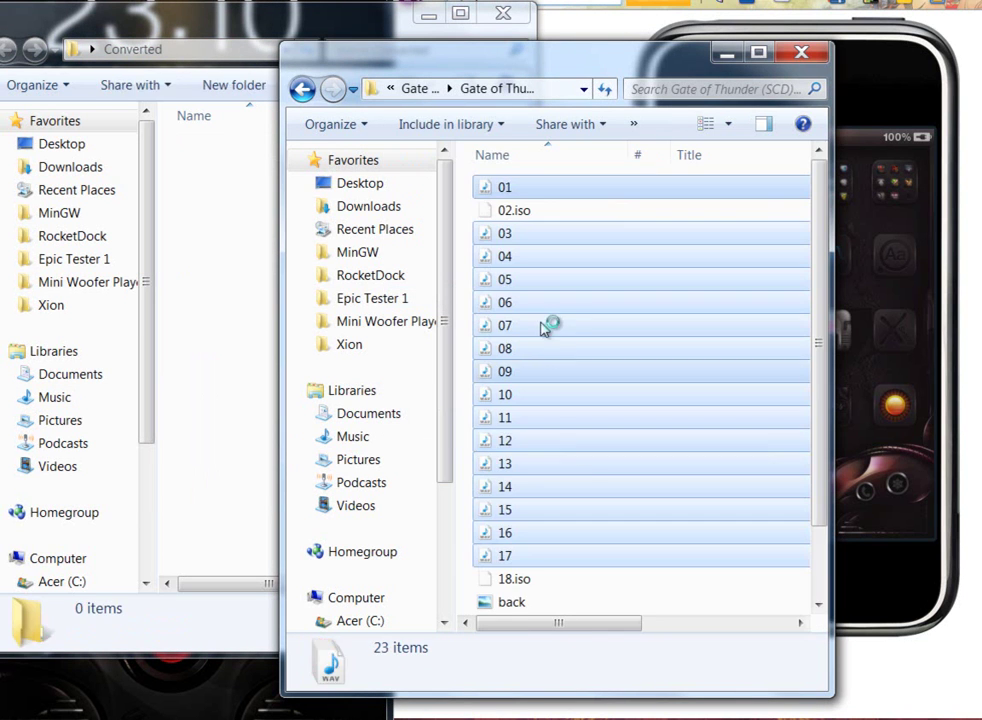
Step: Return to the parent folder and select the extracted Gate of Thunder (SCD)(JPN) folder, leaving its name as is
left_click(303, 90)
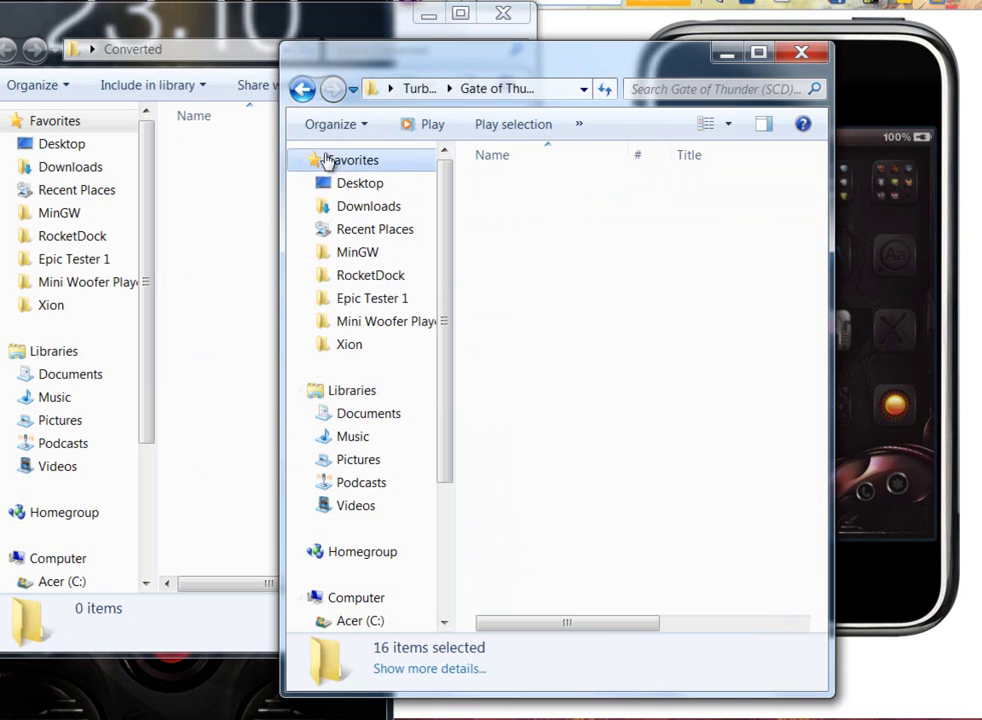
left_click(570, 195)
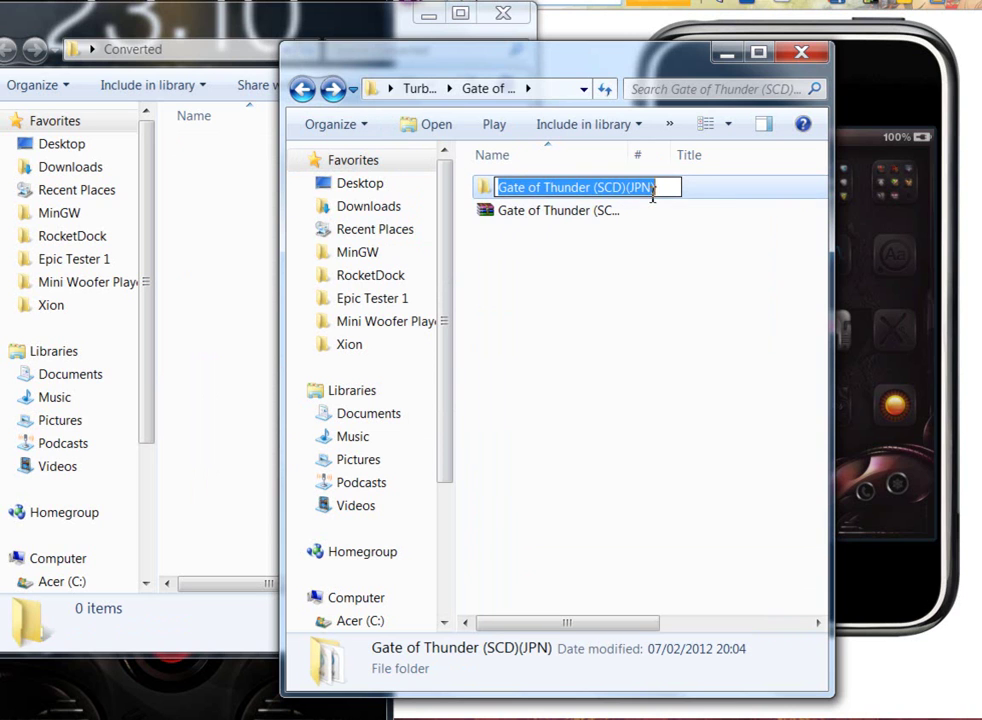
left_click(485, 191)
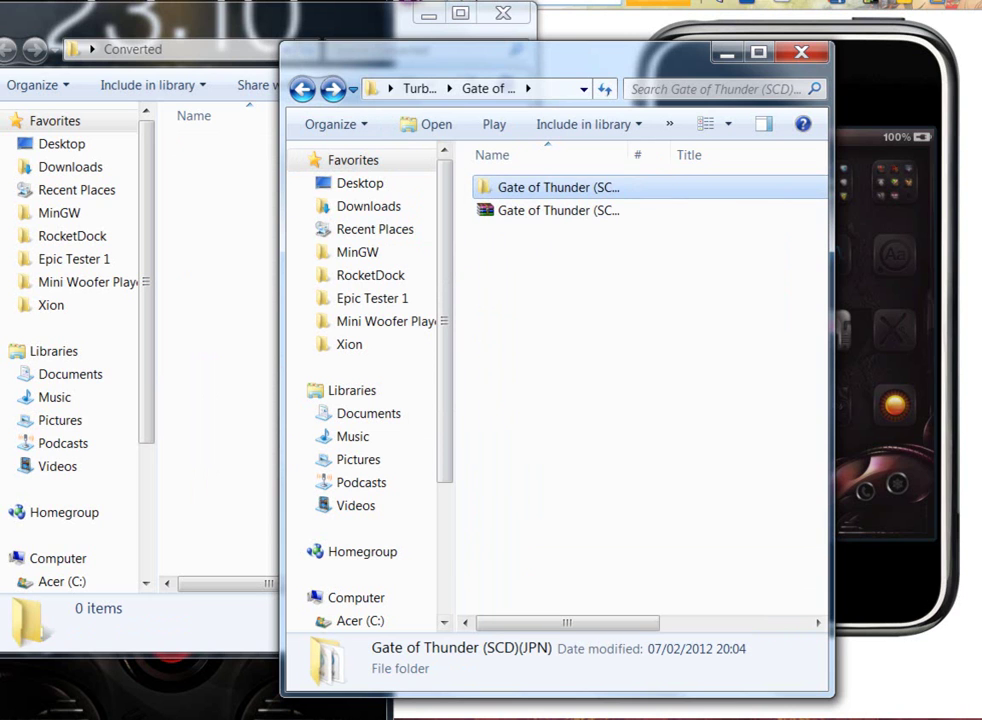
Step: Minimize the Converted folder window and move the game folder window aside to uncover the phone display
left_click(250, 20)
left_click(428, 14)
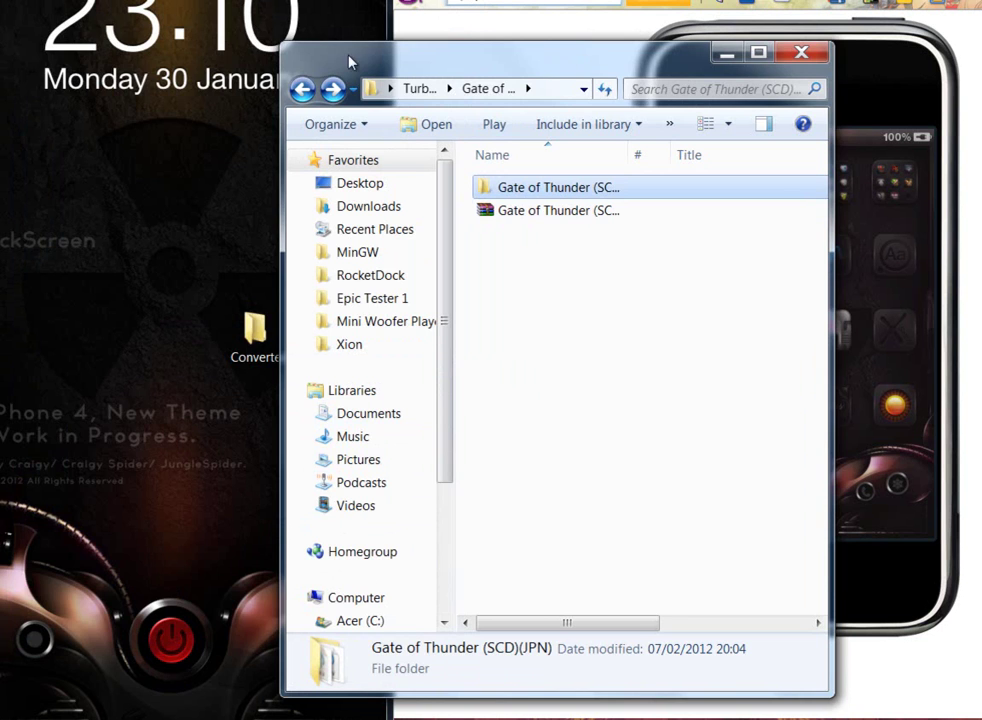
left_click_drag(588, 64, 307, 48)
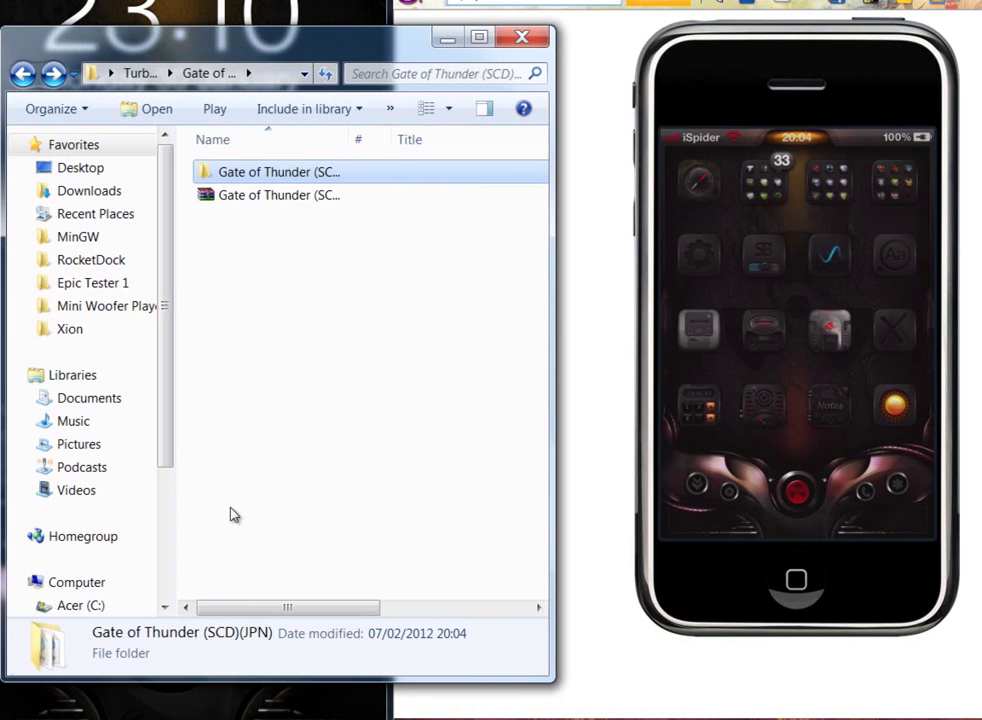
Step: Switch to iPhoneBrowser, review the Gate of Thunder files in the phone's PCE CD folder, and clear both windows from the phone display
key("alt+Tab")
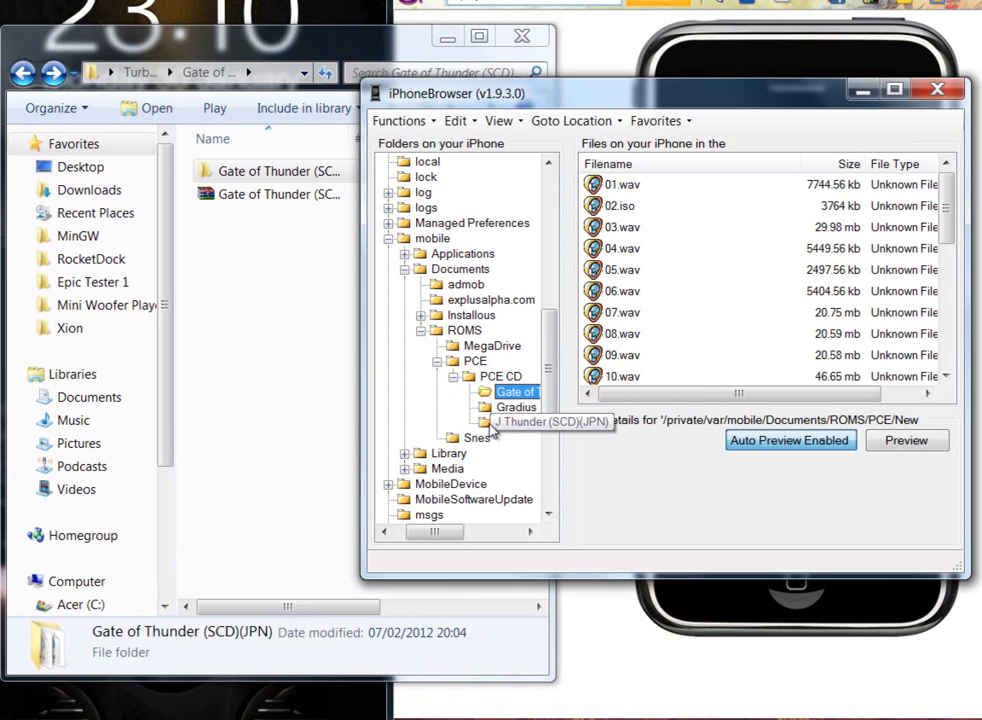
left_click(493, 378)
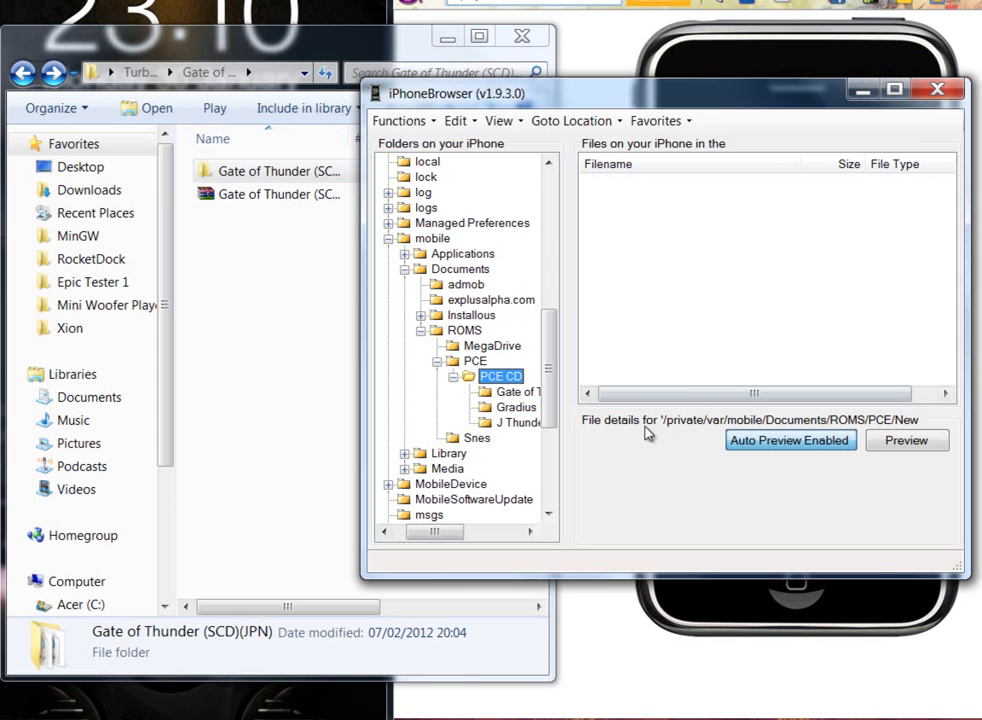
left_click(484, 399)
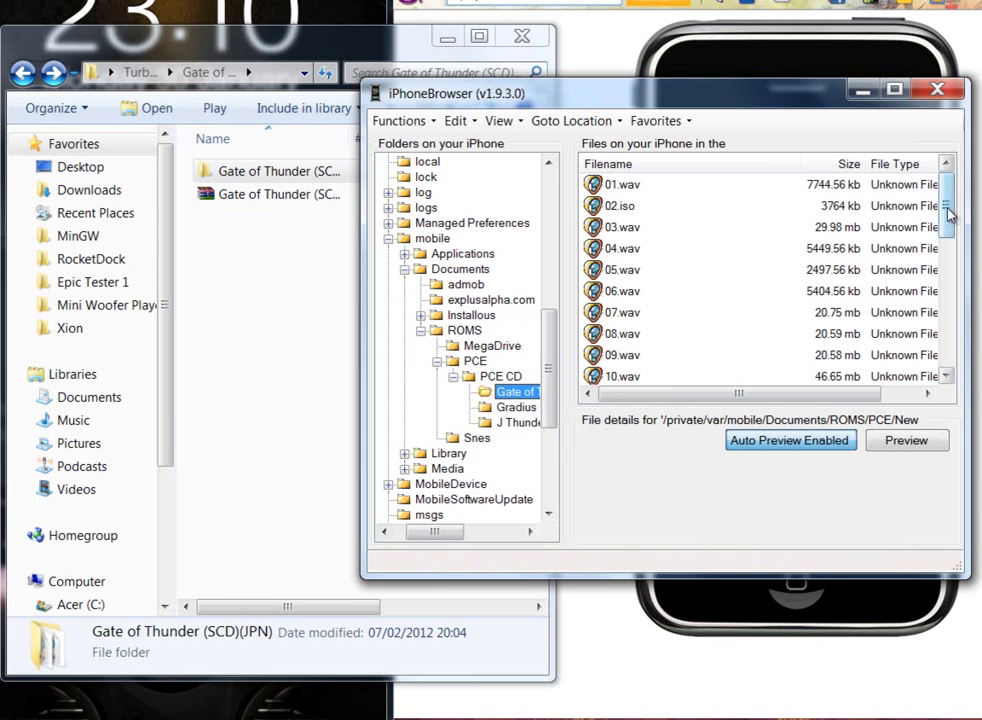
left_click_drag(951, 208, 961, 346)
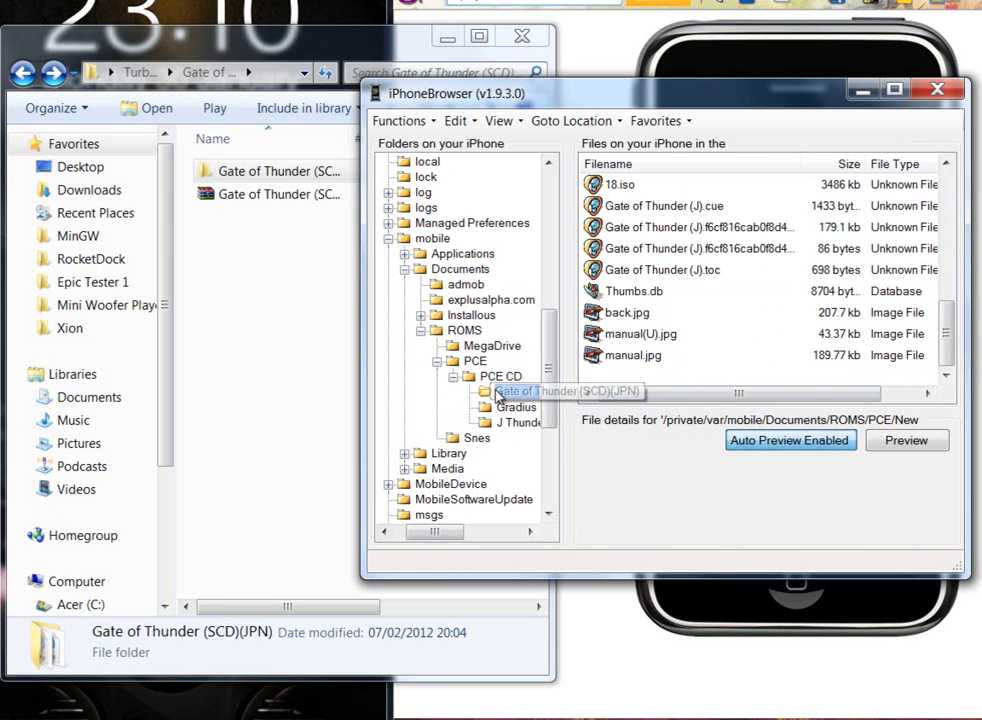
left_click(862, 91)
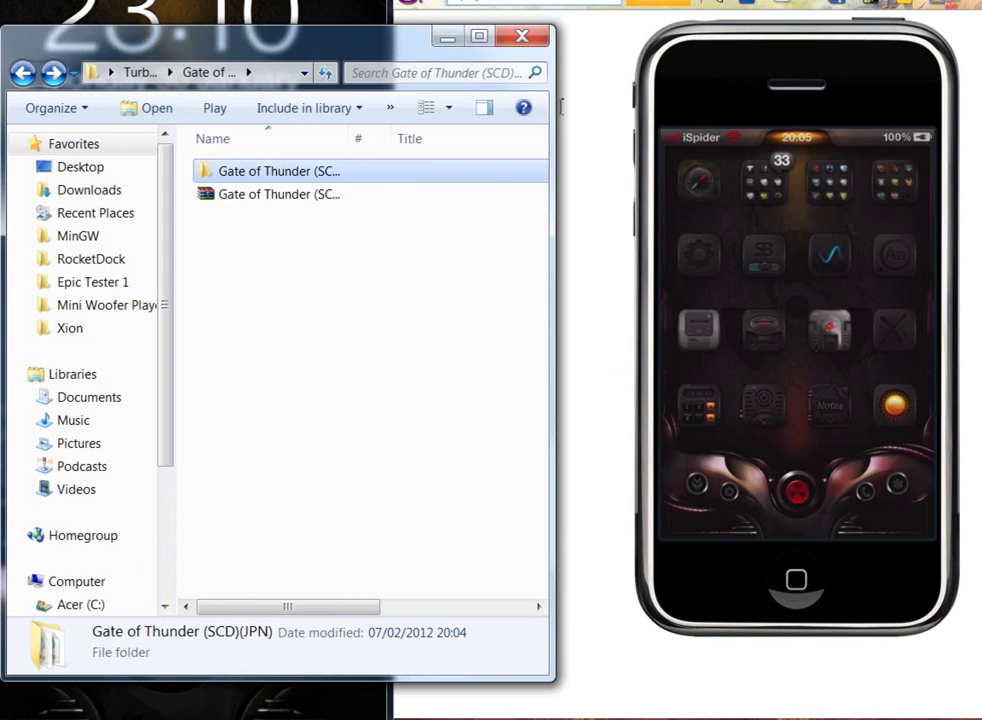
key("alt+F4")
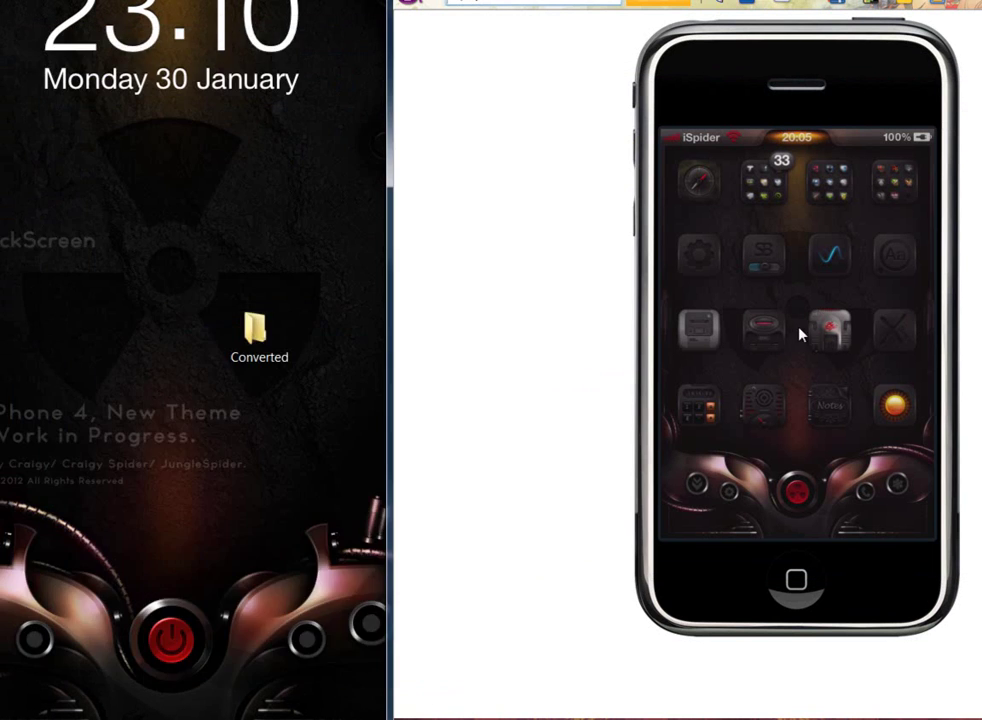